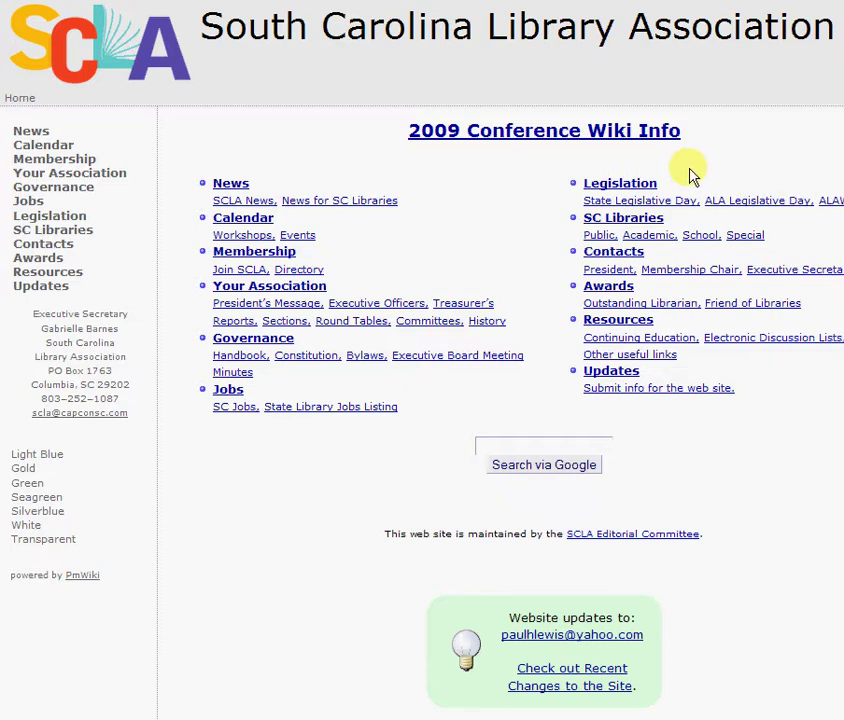
Go to the SCLA Legislation Affecting Libraries page from the home page
{"action": "left_click", "coordinate": [620, 186]}
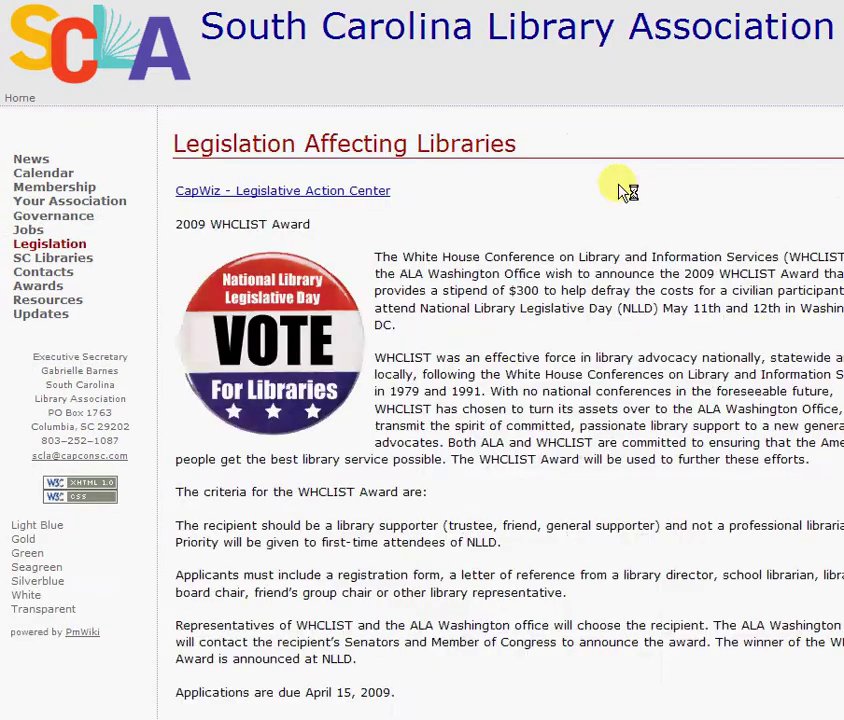
Open the CapWiz South Carolina Legislative Action Center and scroll down to My Elected Officials
{"action": "left_click", "coordinate": [257, 197]}
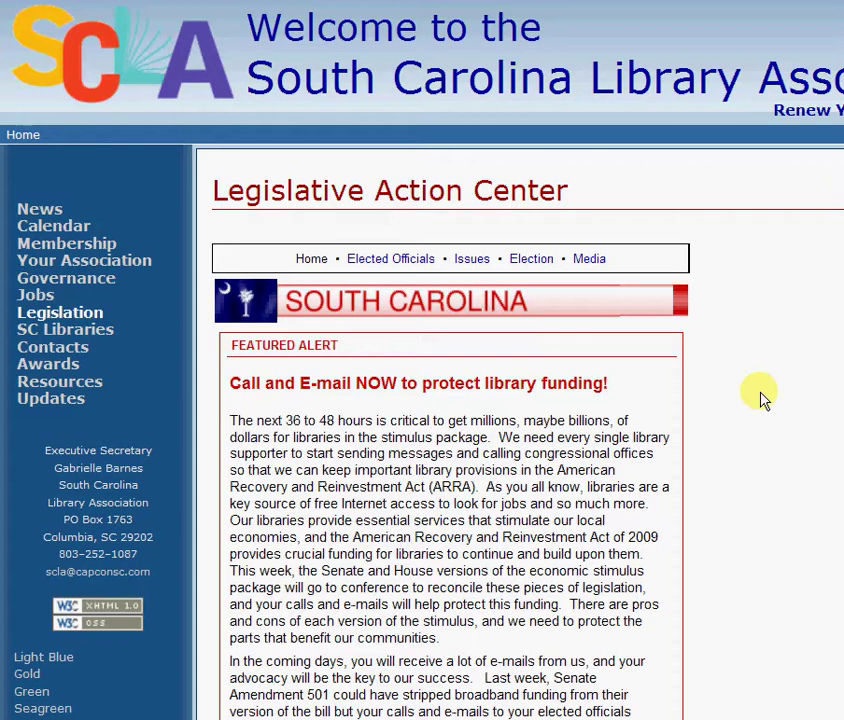
{"action": "scroll", "coordinate": [760, 397], "scroll_direction": "down", "scroll_amount": 3}
{"action": "scroll", "coordinate": [760, 397], "scroll_direction": "down", "scroll_amount": 2}
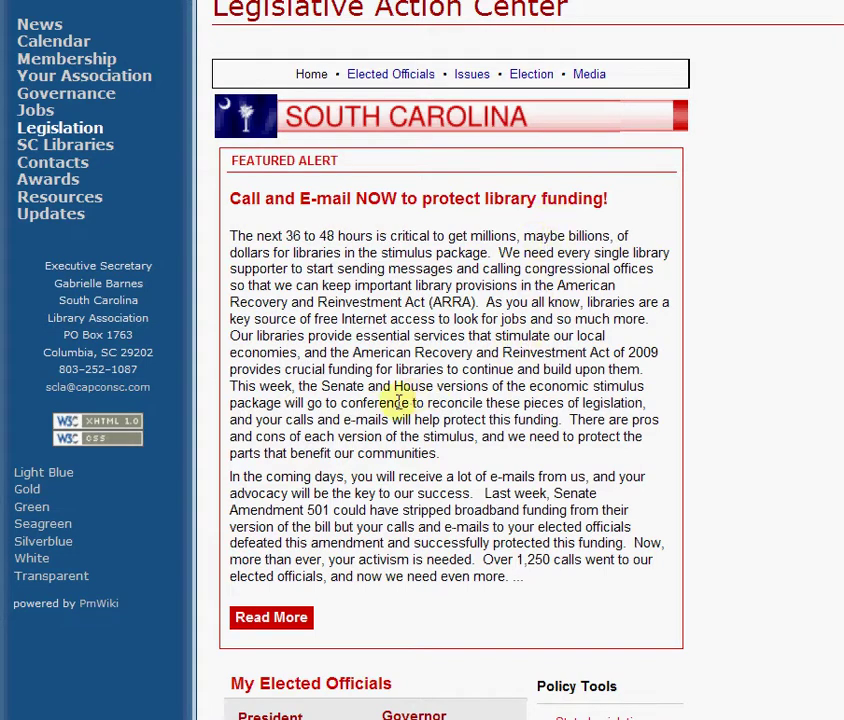
{"action": "scroll", "coordinate": [390, 405], "scroll_direction": "down", "scroll_amount": 2}
{"action": "scroll", "coordinate": [385, 405], "scroll_direction": "down", "scroll_amount": 4}
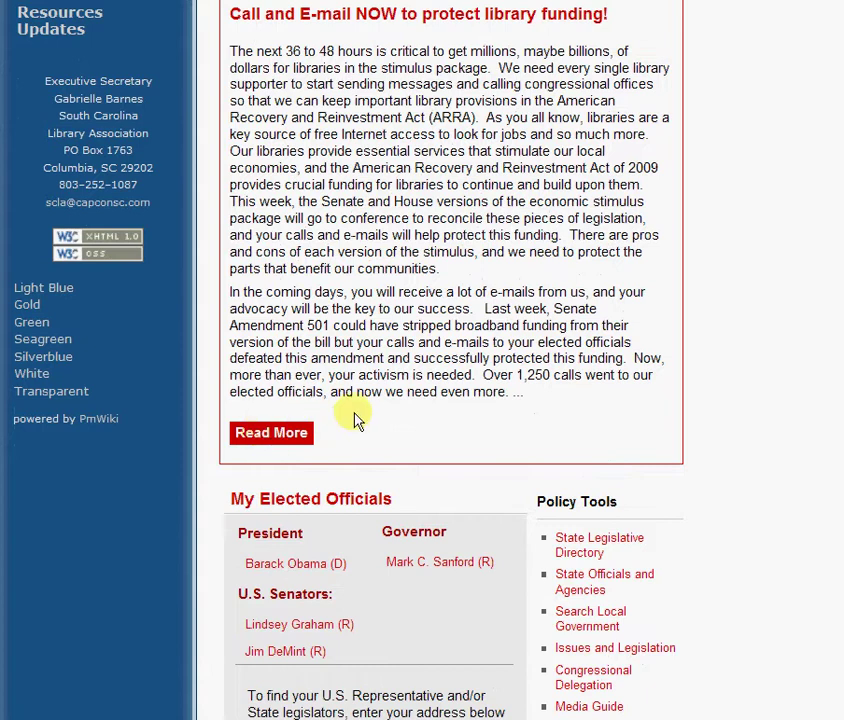
{"action": "scroll", "coordinate": [519, 420], "scroll_direction": "down", "scroll_amount": 4}
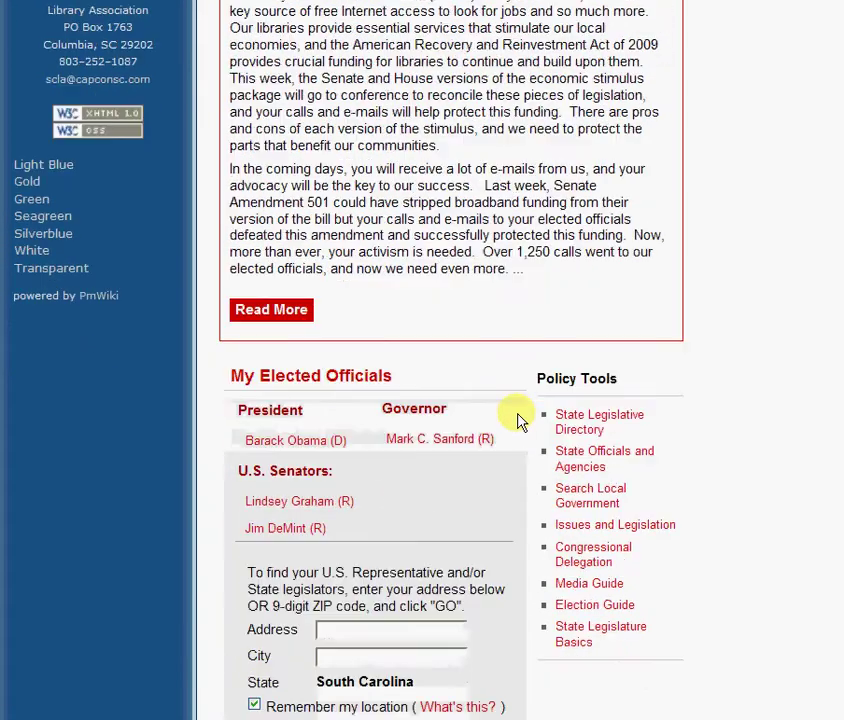
{"action": "scroll", "coordinate": [519, 420], "scroll_direction": "down", "scroll_amount": 3}
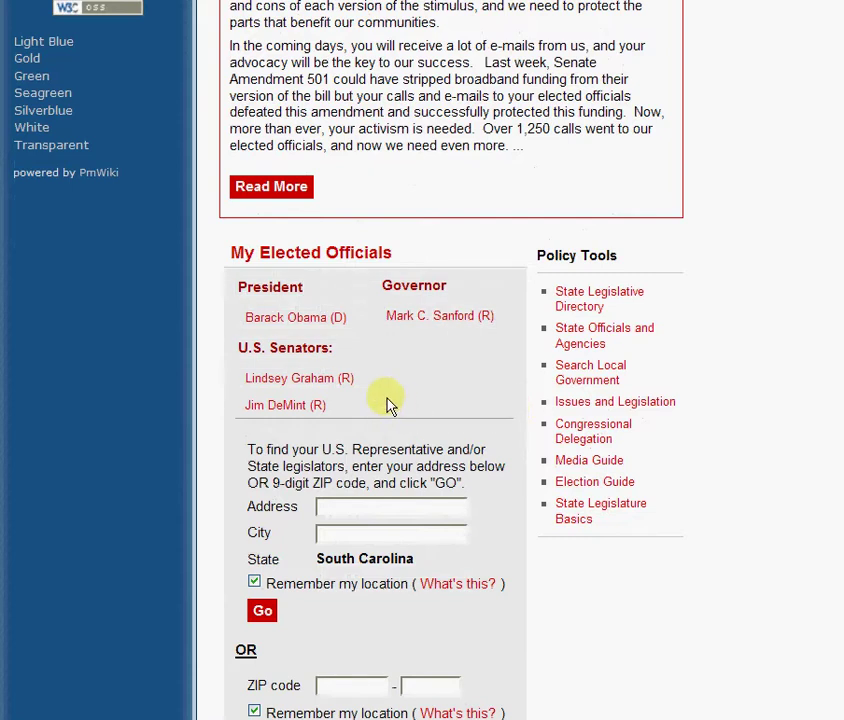
{"action": "left_click", "coordinate": [300, 386]}
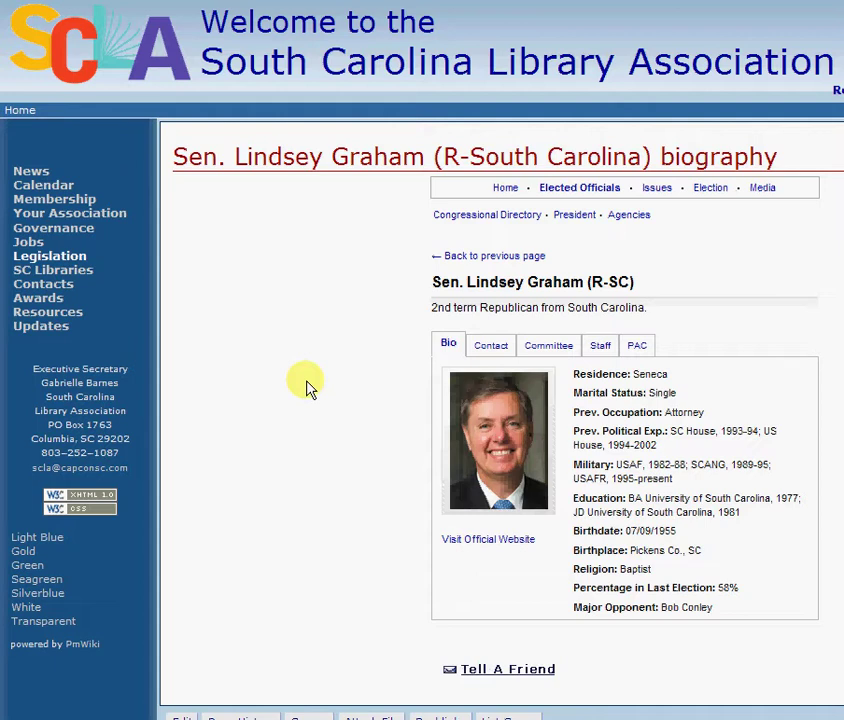
{"action": "left_click", "coordinate": [492, 347]}
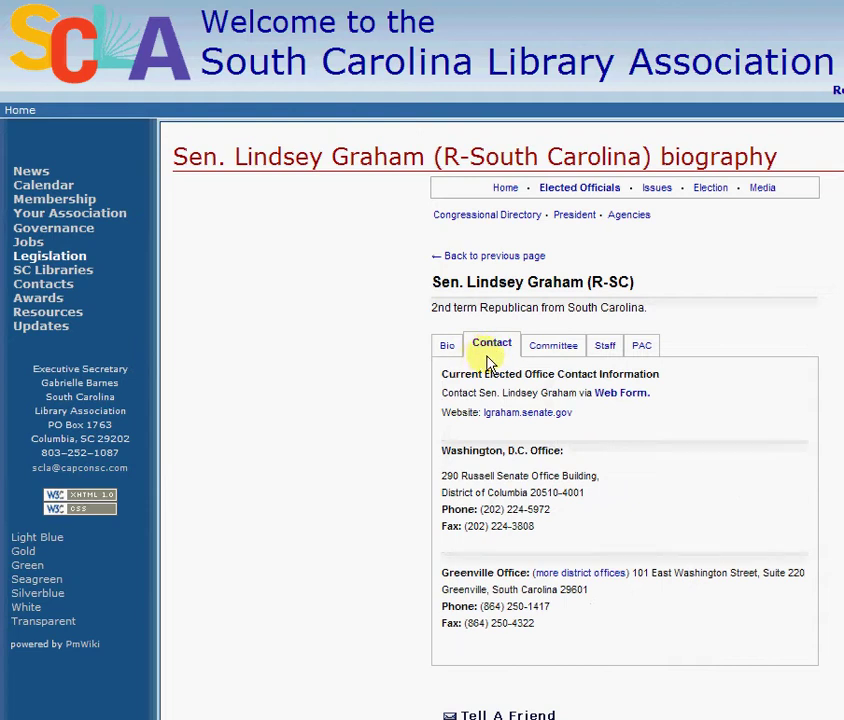
{"action": "left_click", "coordinate": [619, 396]}
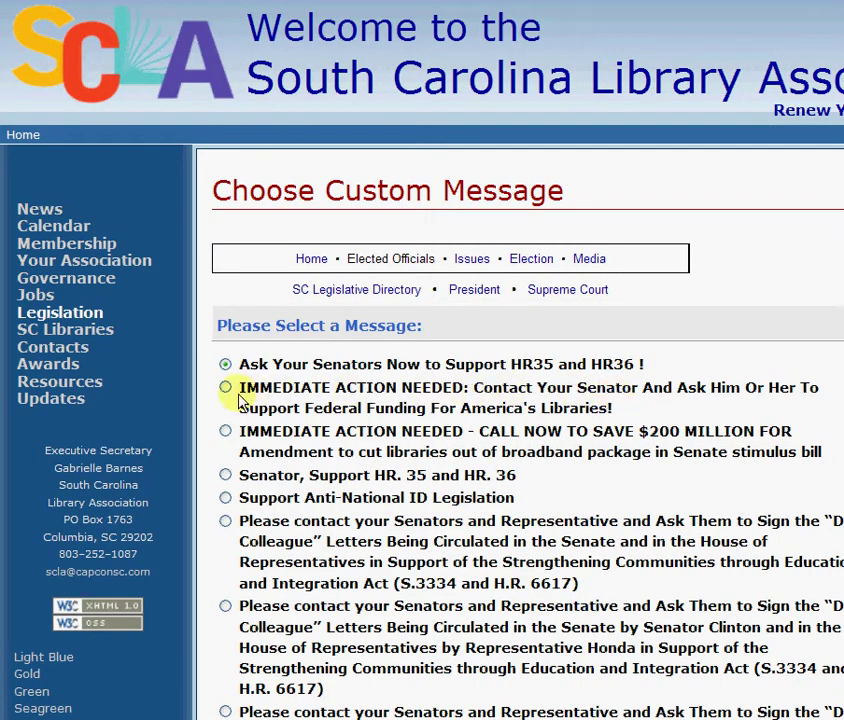
Select the 'IMMEDIATE ACTION NEEDED: Contact Your Senator' library-funding message and scroll to Next Step
{"action": "scroll", "coordinate": [301, 484], "scroll_direction": "down", "scroll_amount": 5}
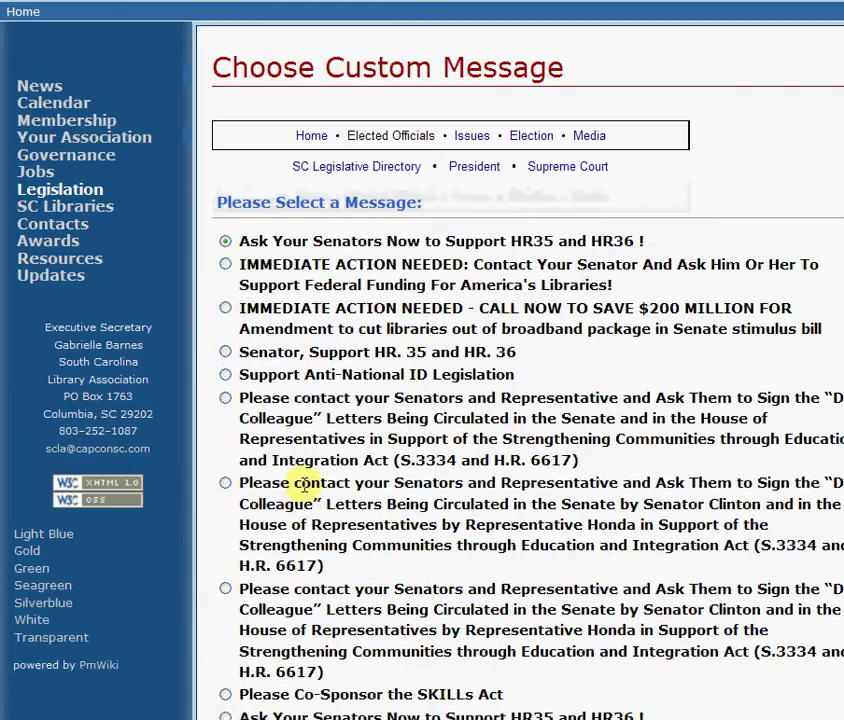
{"action": "scroll", "coordinate": [303, 486], "scroll_direction": "down", "scroll_amount": 4}
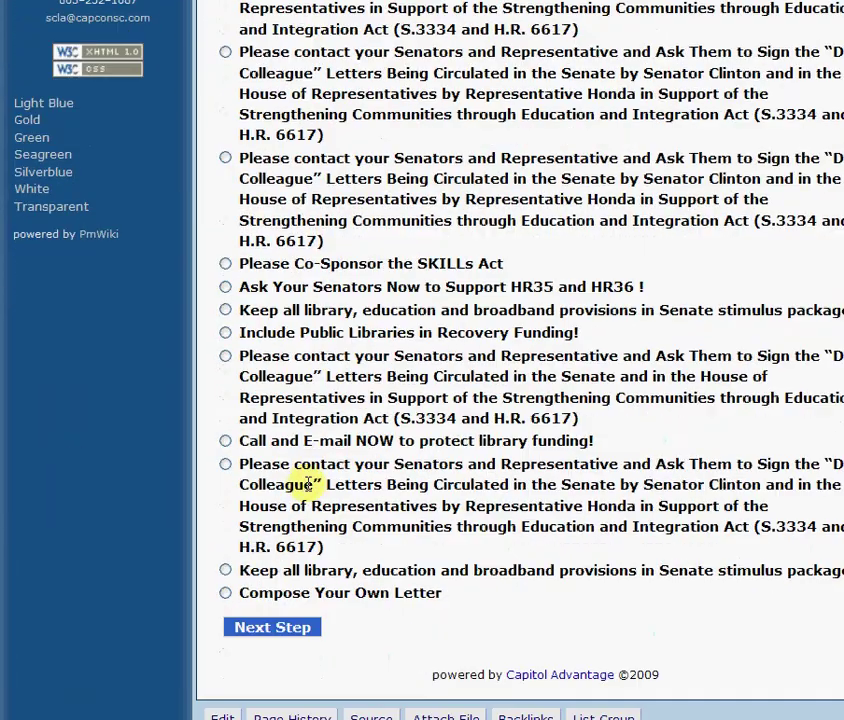
{"action": "scroll", "coordinate": [308, 484], "scroll_direction": "up", "scroll_amount": 2}
{"action": "scroll", "coordinate": [308, 484], "scroll_direction": "down", "scroll_amount": 2}
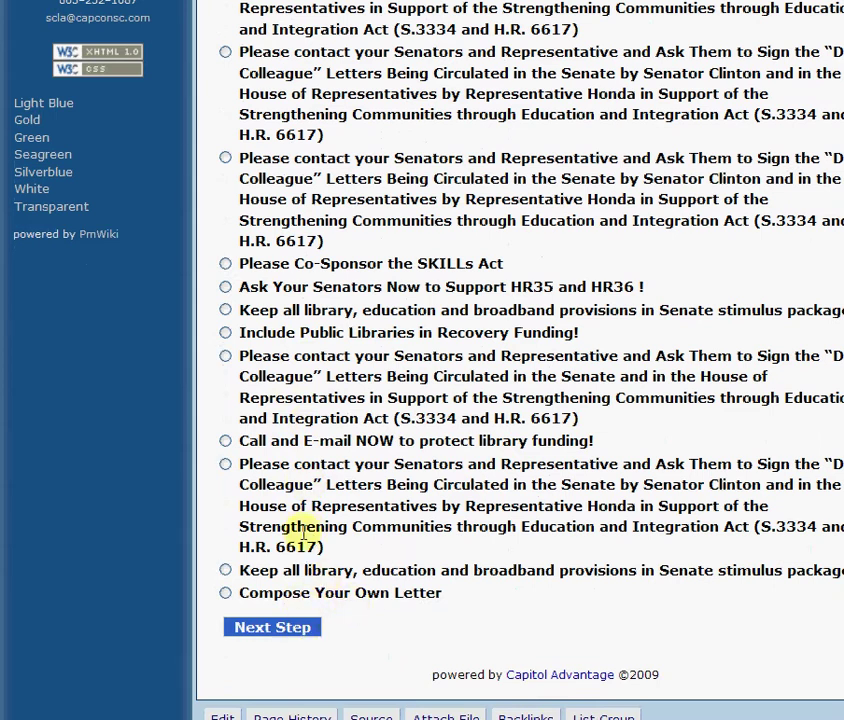
{"action": "scroll", "coordinate": [301, 533], "scroll_direction": "up", "scroll_amount": 5}
{"action": "scroll", "coordinate": [303, 508], "scroll_direction": "up", "scroll_amount": 1}
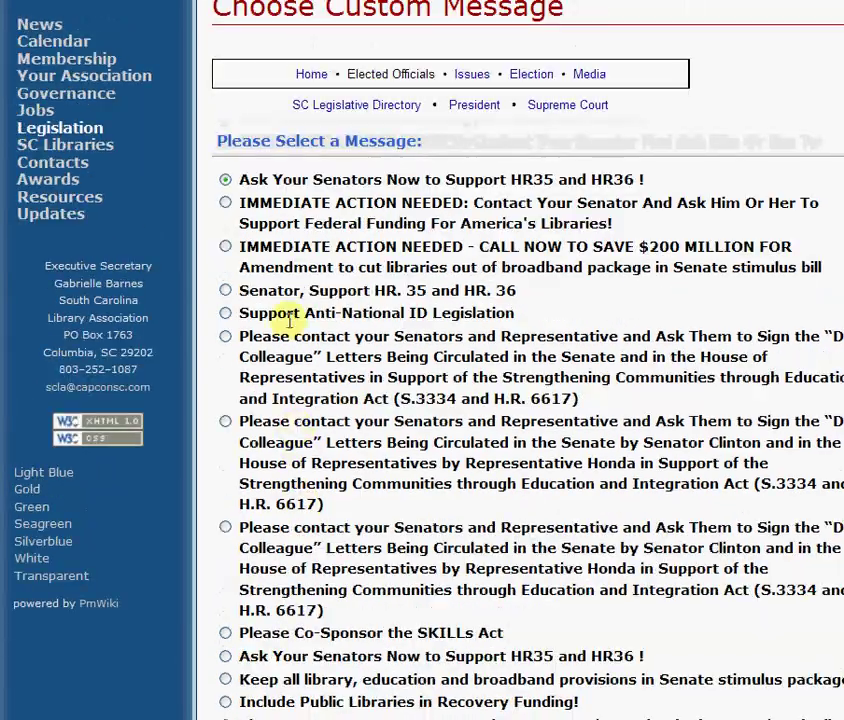
{"action": "left_click", "coordinate": [226, 204]}
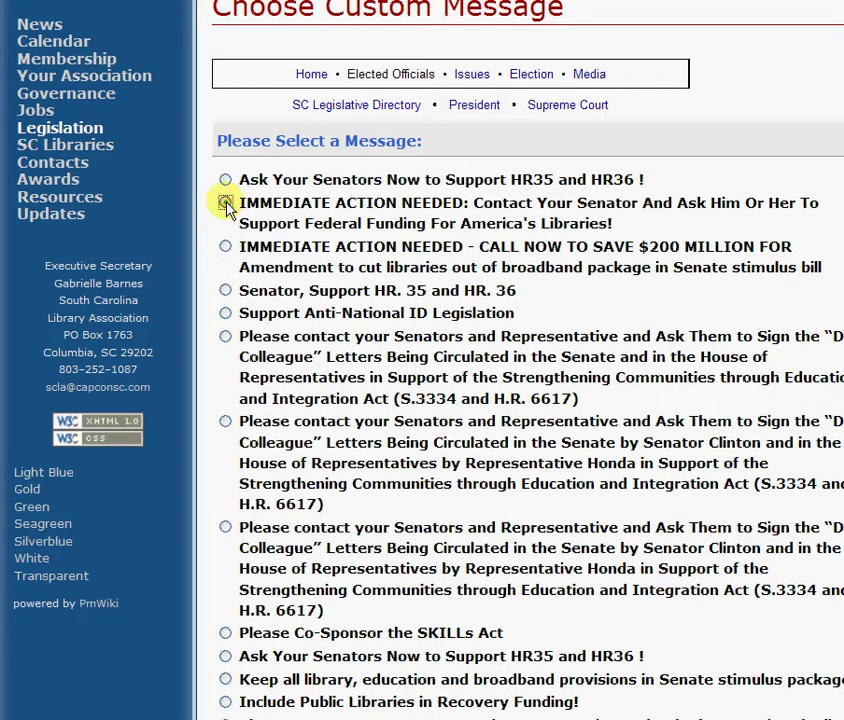
{"action": "scroll", "coordinate": [385, 380], "scroll_direction": "down", "scroll_amount": 6}
{"action": "scroll", "coordinate": [386, 385], "scroll_direction": "down", "scroll_amount": 1}
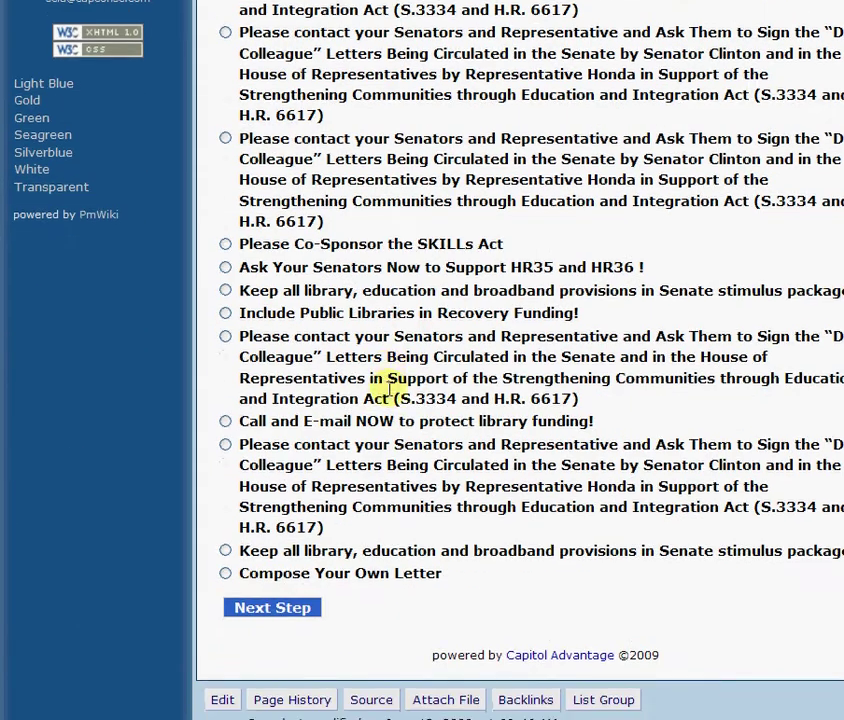
Continue to Compose a Message and review the email to Senator Graham and its IMMEDIATE ACTION NEEDED subject
{"action": "left_click", "coordinate": [268, 610]}
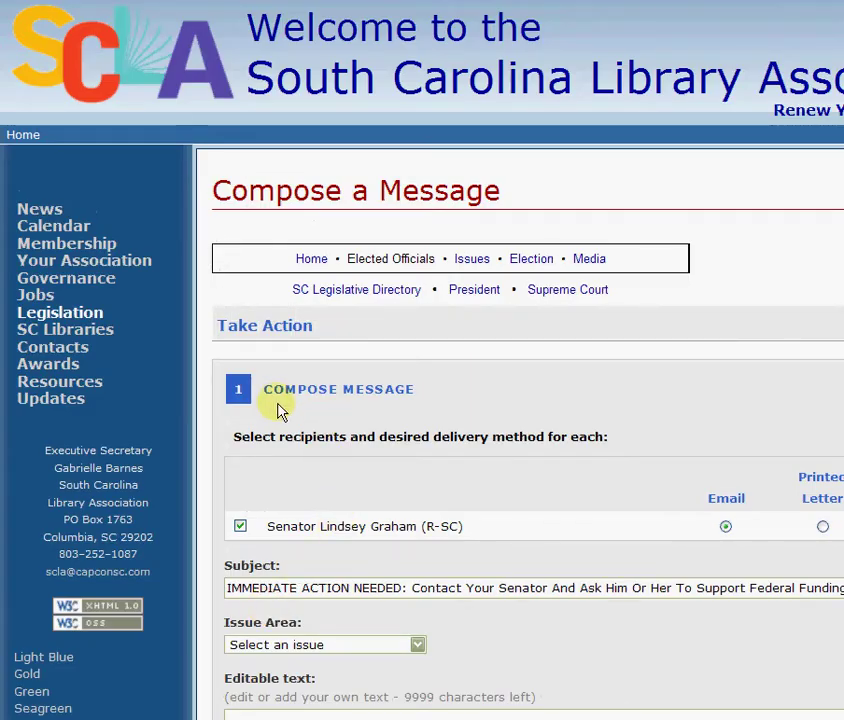
{"action": "scroll", "coordinate": [416, 460], "scroll_direction": "down", "scroll_amount": 3}
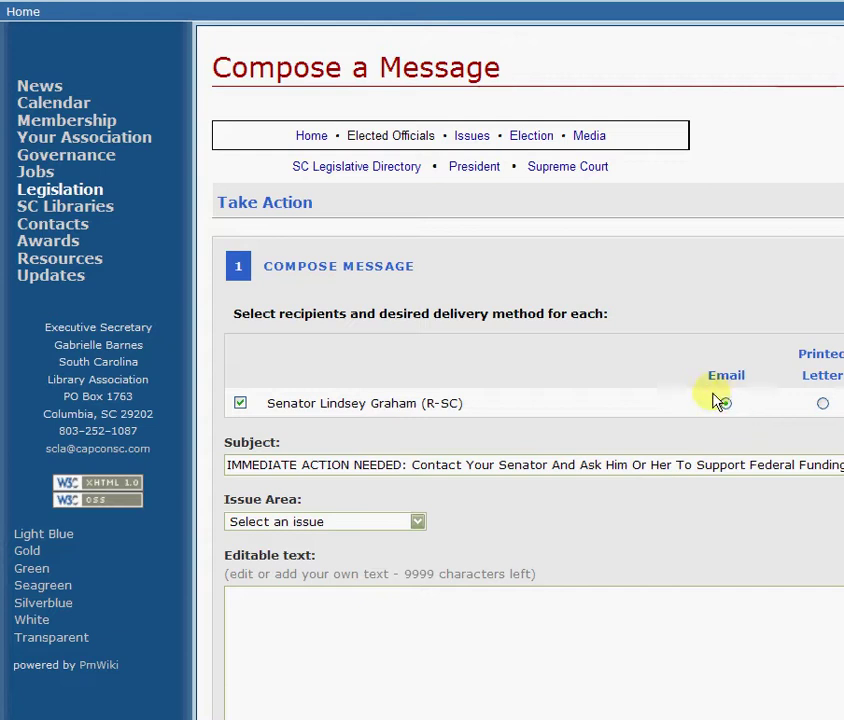
{"action": "scroll", "coordinate": [470, 424], "scroll_direction": "down", "scroll_amount": 1}
{"action": "scroll", "coordinate": [455, 410], "scroll_direction": "down", "scroll_amount": 1}
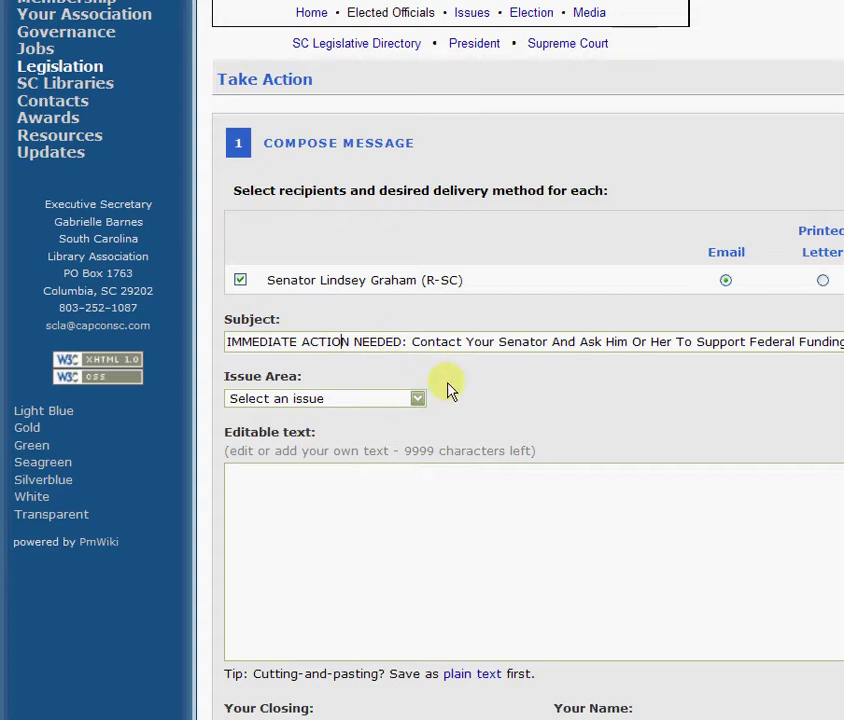
{"action": "scroll", "coordinate": [440, 380], "scroll_direction": "down", "scroll_amount": 1}
Choose Budget as the issue area and place the cursor in the editable message text
{"action": "left_click", "coordinate": [418, 346]}
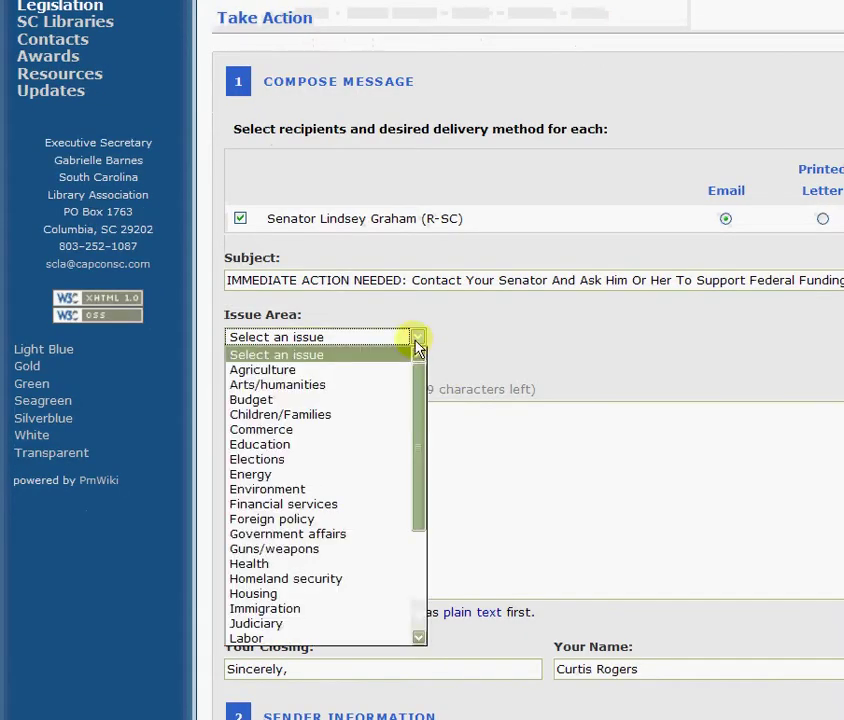
{"action": "left_click", "coordinate": [356, 401]}
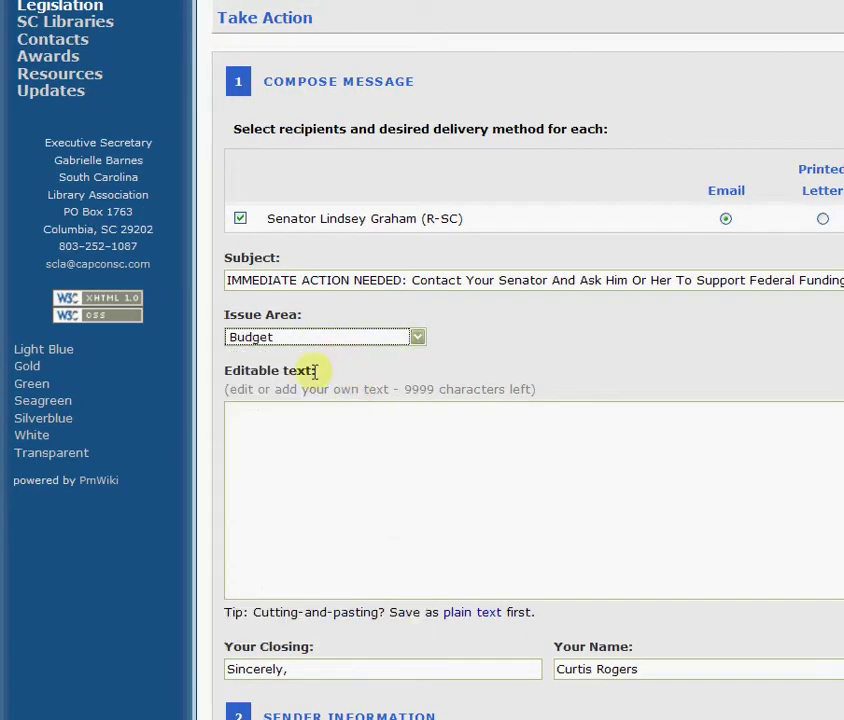
{"action": "left_click", "coordinate": [403, 424]}
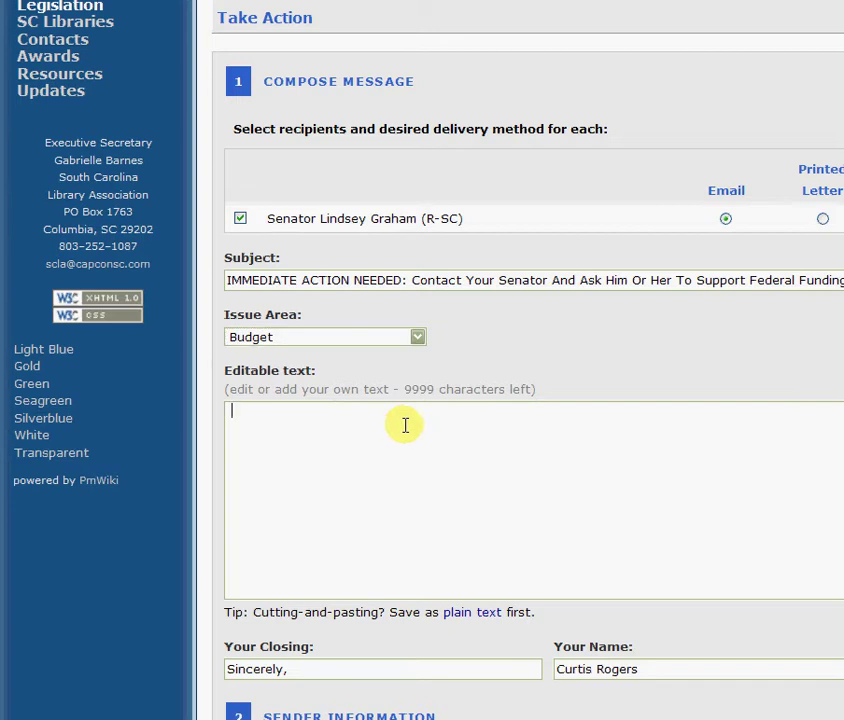
{"action": "scroll", "coordinate": [486, 411], "scroll_direction": "down", "scroll_amount": 1}
{"action": "scroll", "coordinate": [486, 411], "scroll_direction": "down", "scroll_amount": 3}
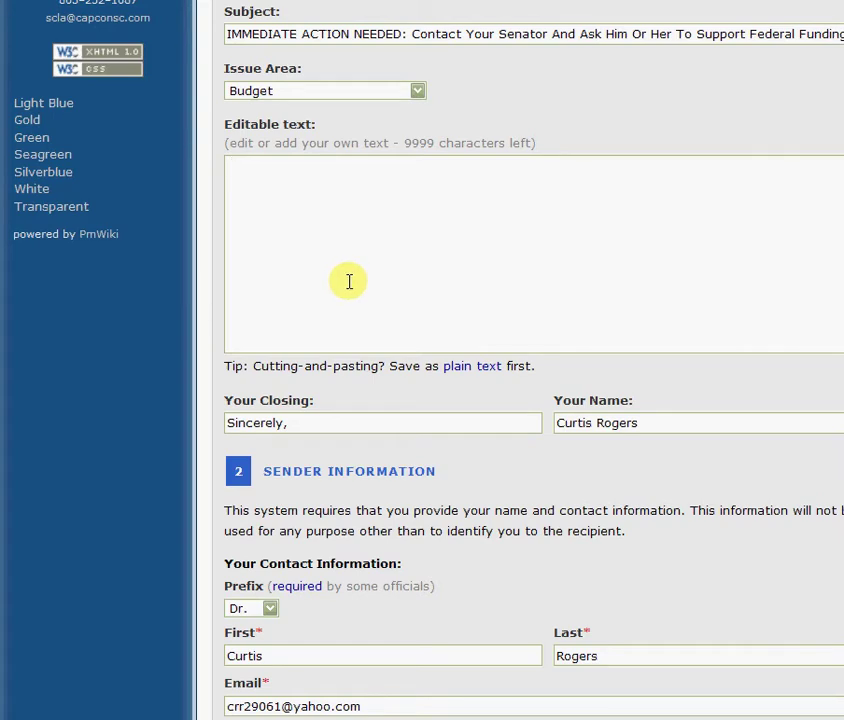
{"action": "scroll", "coordinate": [333, 447], "scroll_direction": "down", "scroll_amount": 2}
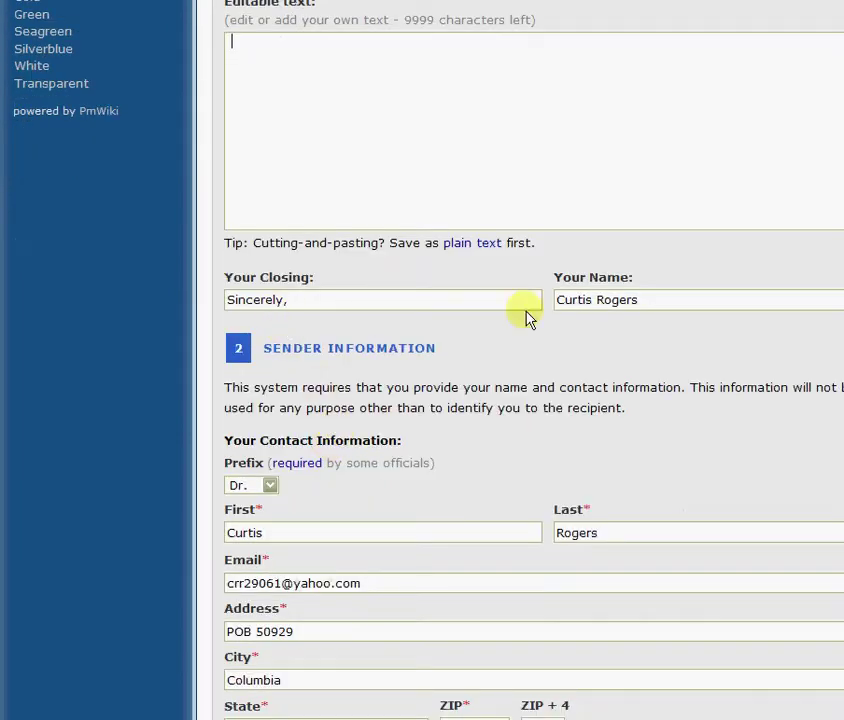
{"action": "scroll", "coordinate": [287, 370], "scroll_direction": "down", "scroll_amount": 2}
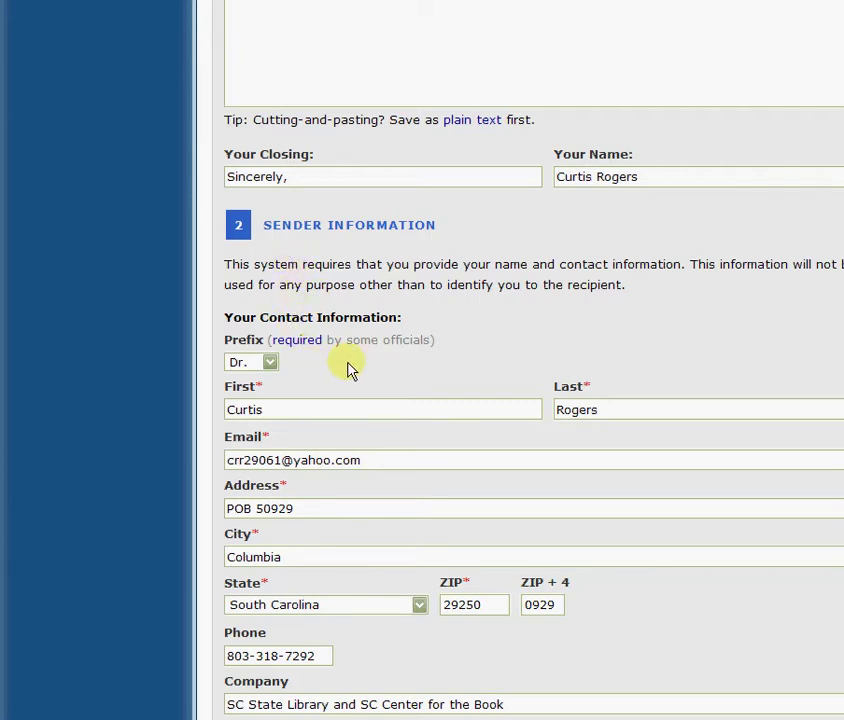
{"action": "scroll", "coordinate": [355, 372], "scroll_direction": "down", "scroll_amount": 2}
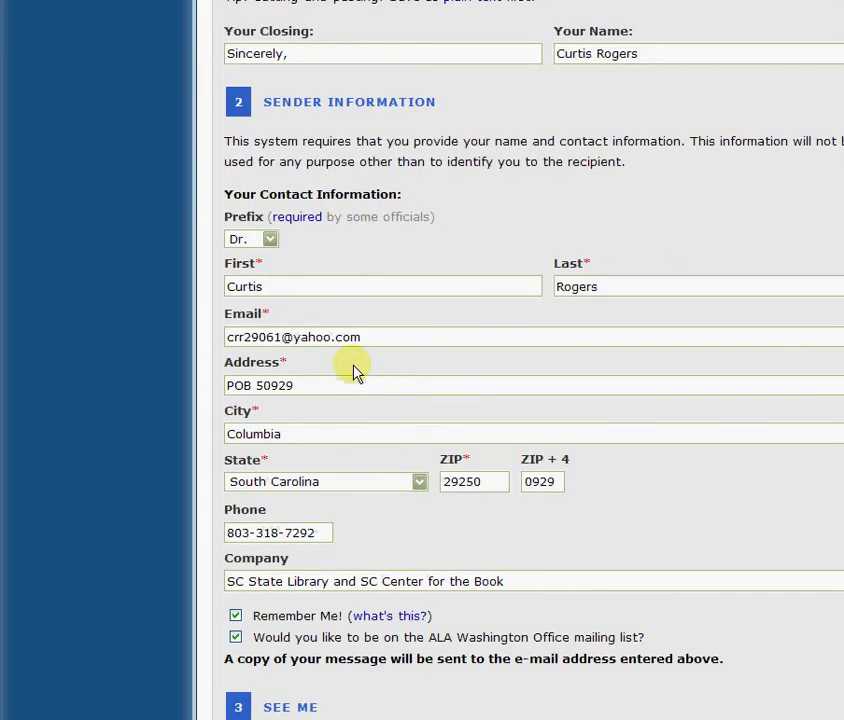
{"action": "scroll", "coordinate": [355, 372], "scroll_direction": "down", "scroll_amount": 1}
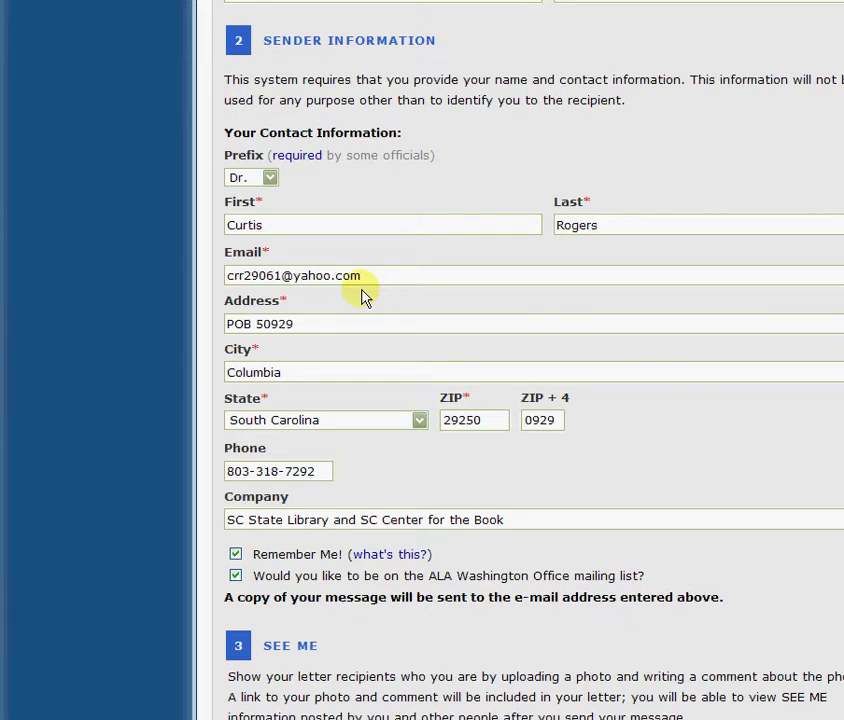
{"action": "scroll", "coordinate": [365, 297], "scroll_direction": "down", "scroll_amount": 3}
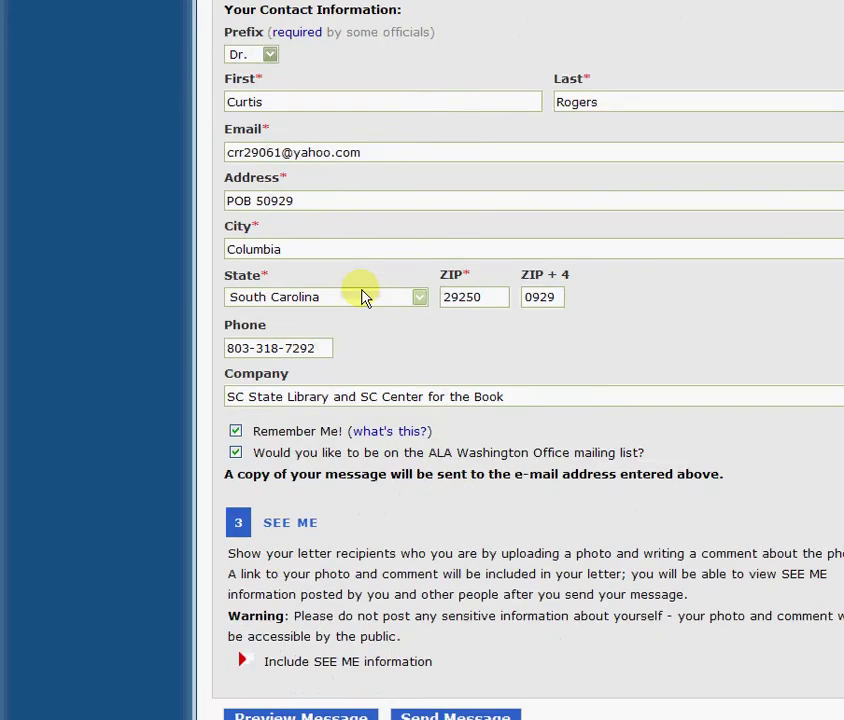
{"action": "scroll", "coordinate": [363, 296], "scroll_direction": "down", "scroll_amount": 2}
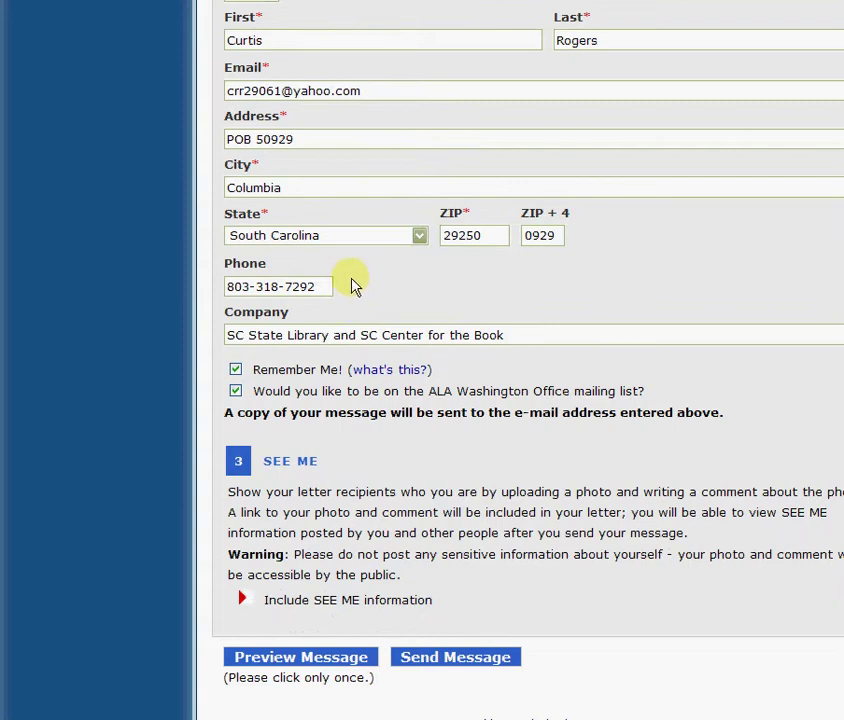
{"action": "scroll", "coordinate": [352, 285], "scroll_direction": "down", "scroll_amount": 2}
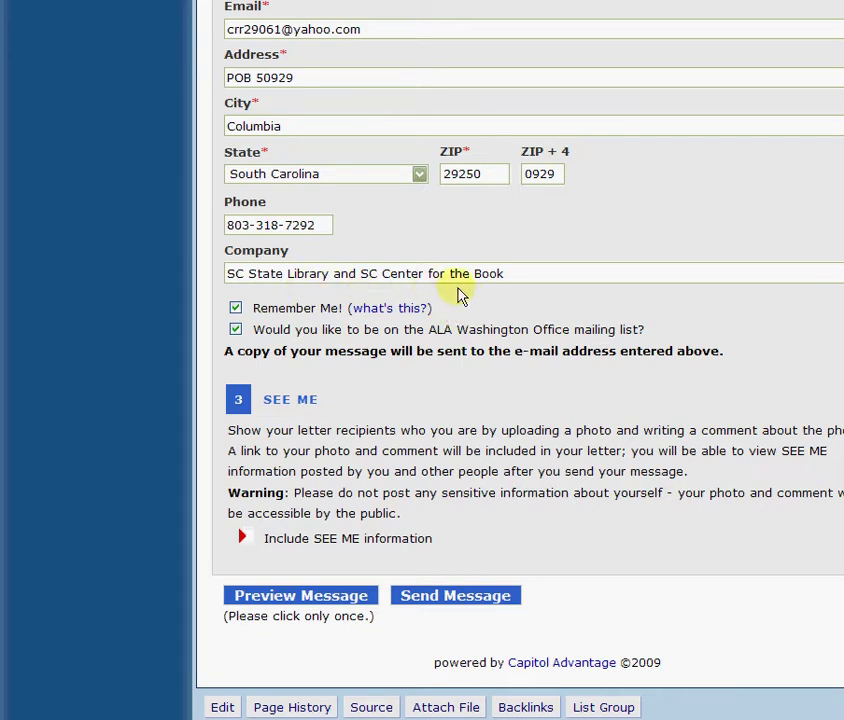
{"action": "scroll", "coordinate": [460, 295], "scroll_direction": "down", "scroll_amount": 1}
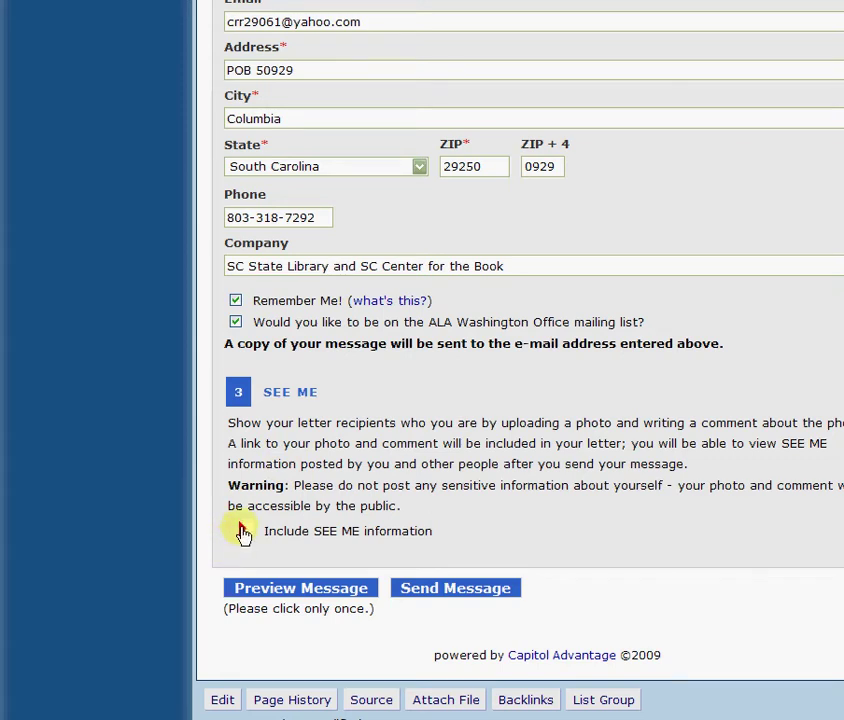
Expand 'Include SEE ME information' to attach the photo and 20-years comment, then scroll to Preview Message
{"action": "left_click", "coordinate": [242, 530]}
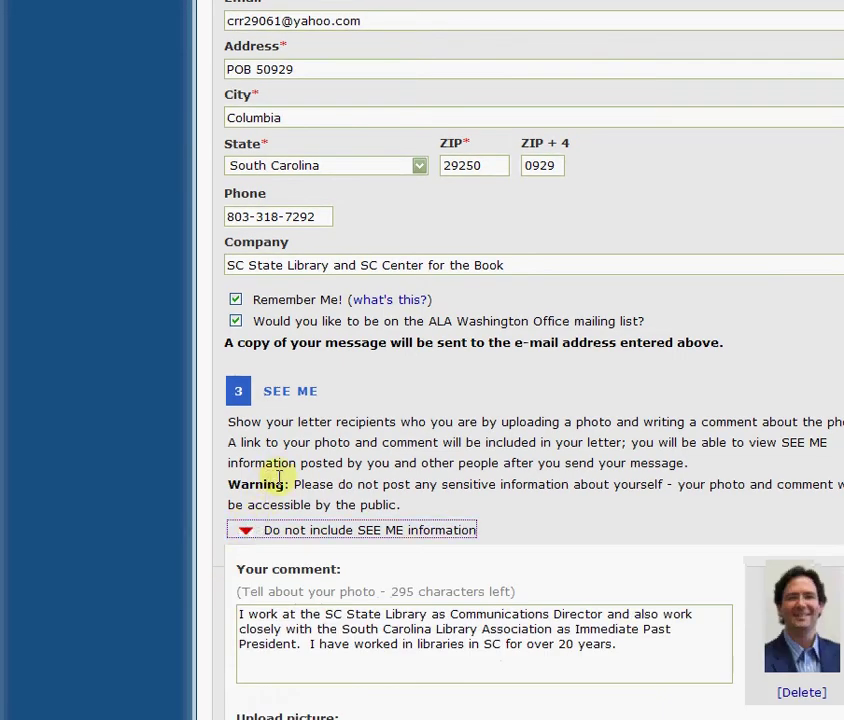
{"action": "scroll", "coordinate": [391, 468], "scroll_direction": "down", "scroll_amount": 1}
{"action": "scroll", "coordinate": [389, 443], "scroll_direction": "down", "scroll_amount": 1}
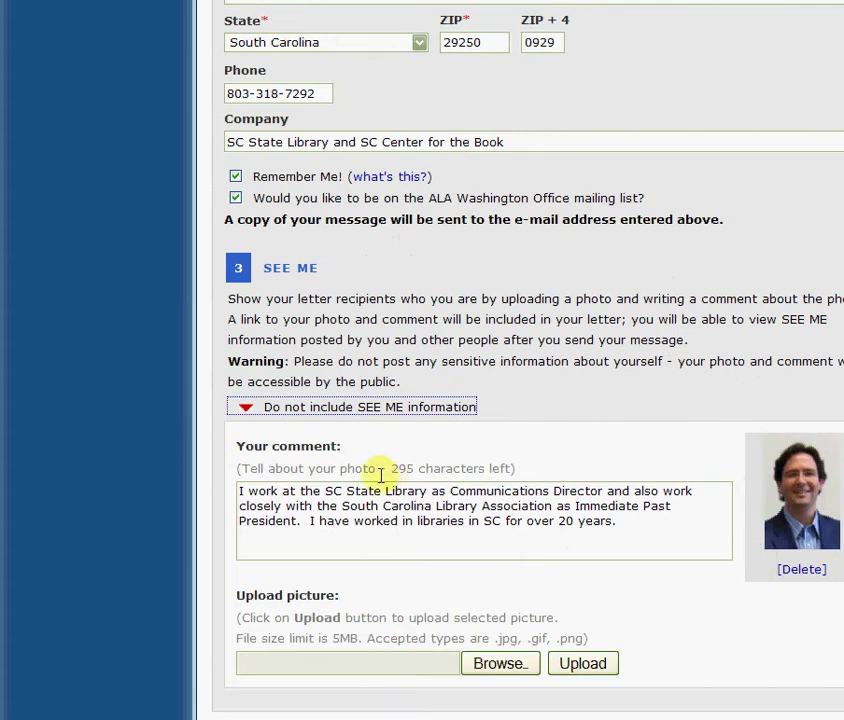
{"action": "scroll", "coordinate": [368, 450], "scroll_direction": "down", "scroll_amount": 1}
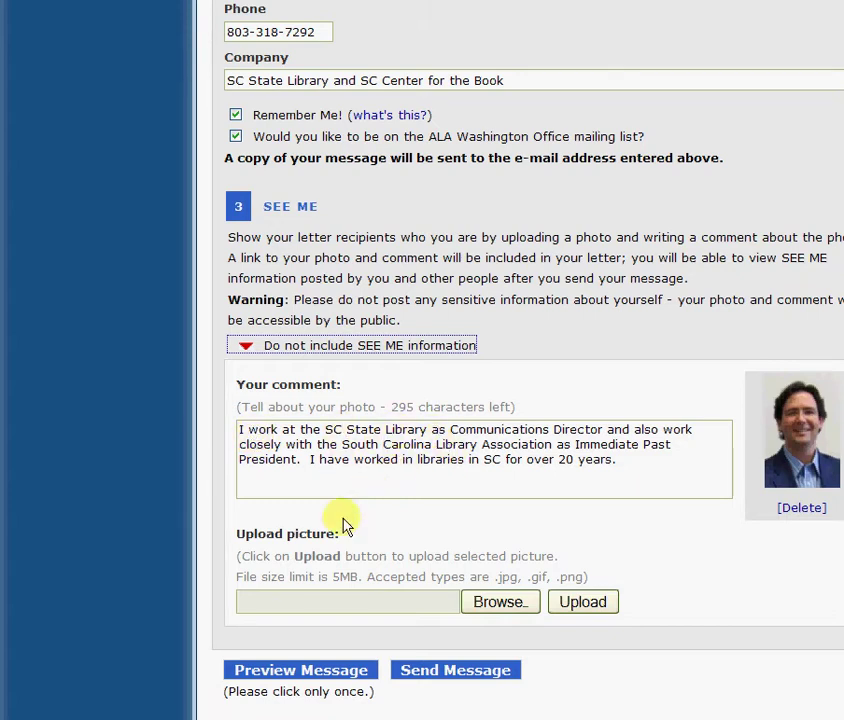
{"action": "scroll", "coordinate": [288, 665], "scroll_direction": "down", "scroll_amount": 1}
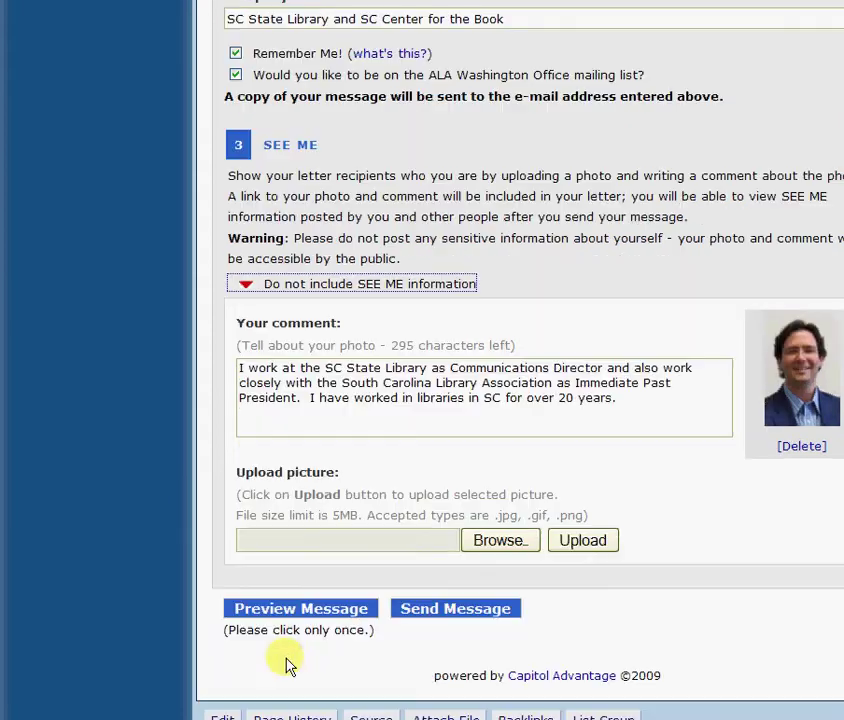